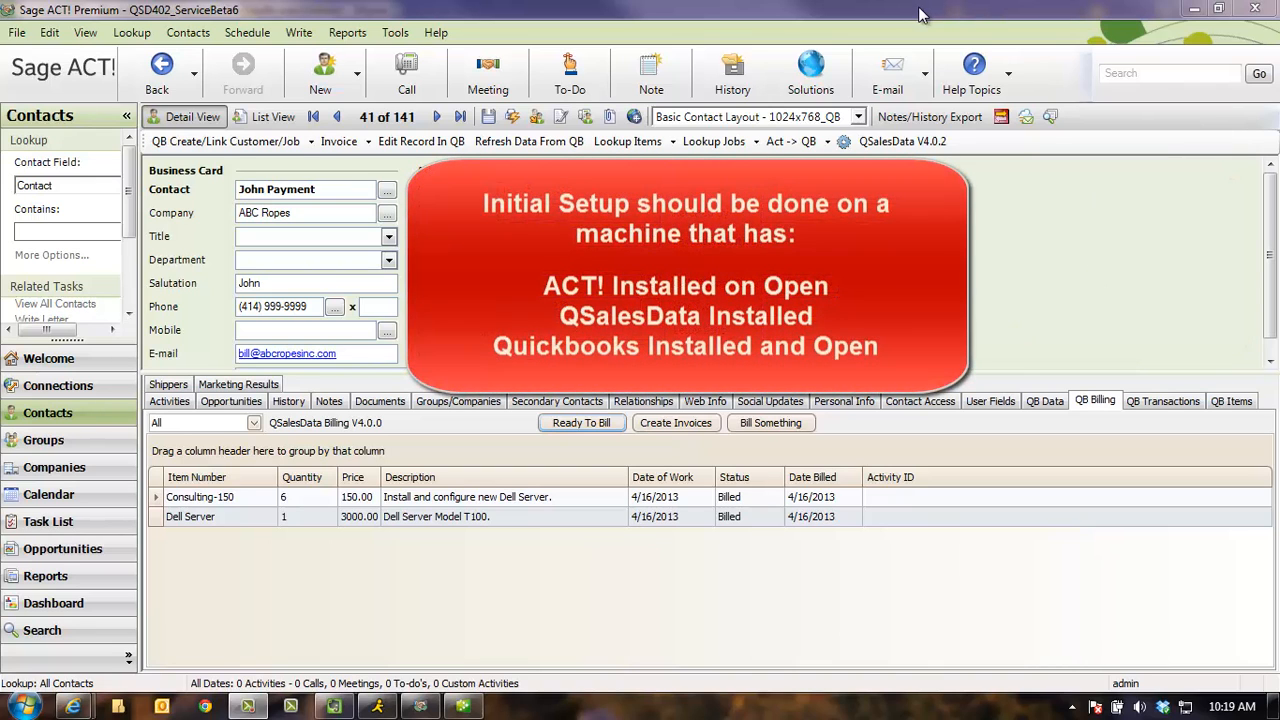
Check that the company file is open in QuickBooks, and return to the Contacts view in ACT!
click(462, 706)
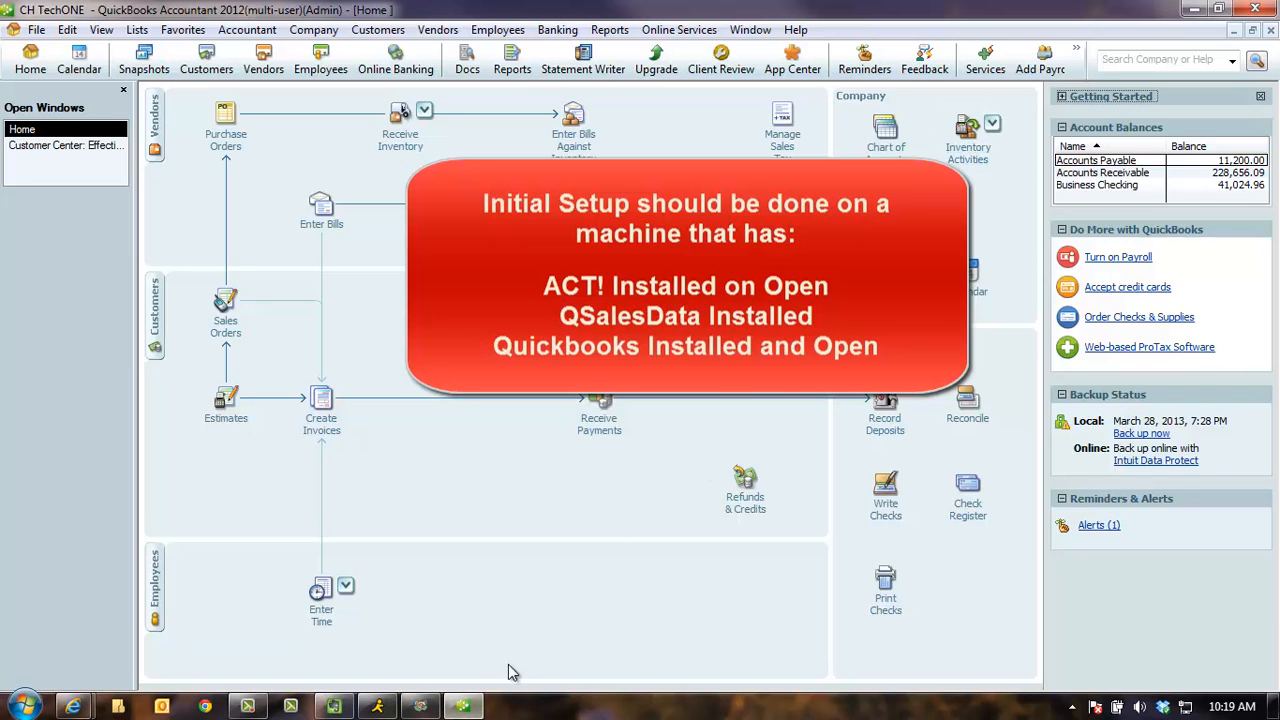
click(420, 706)
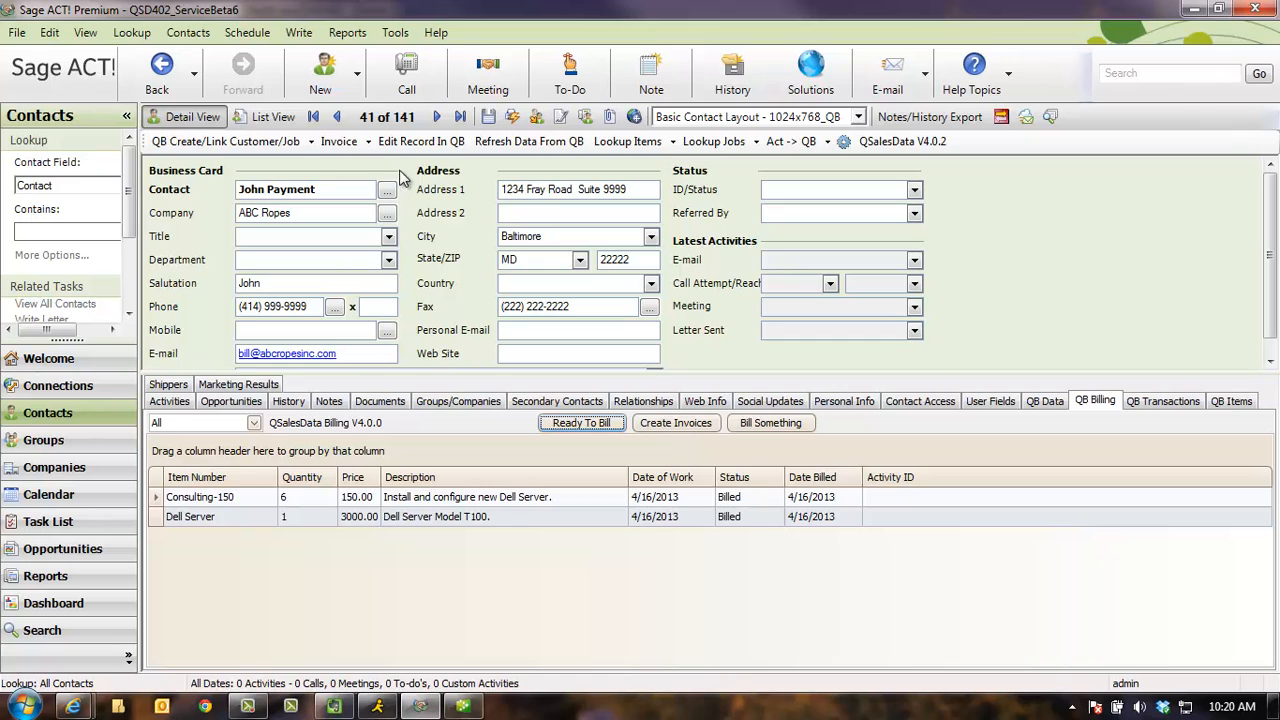
click(85, 32)
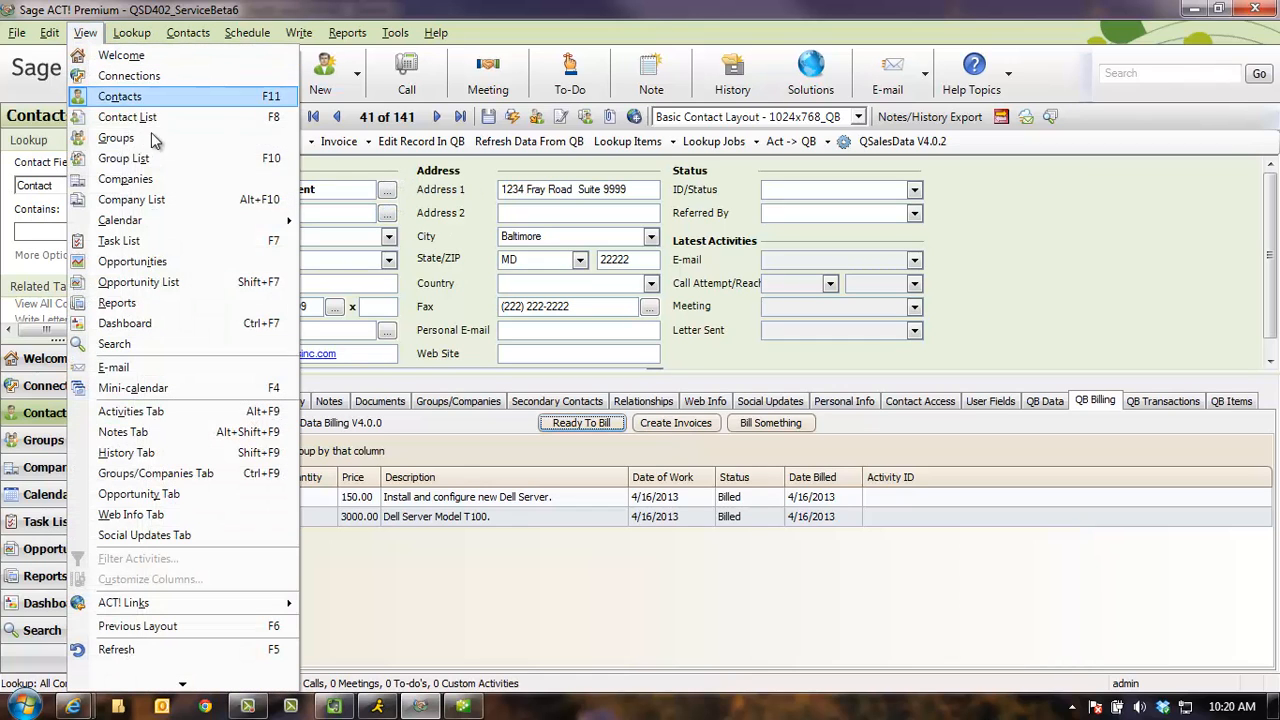
click(158, 100)
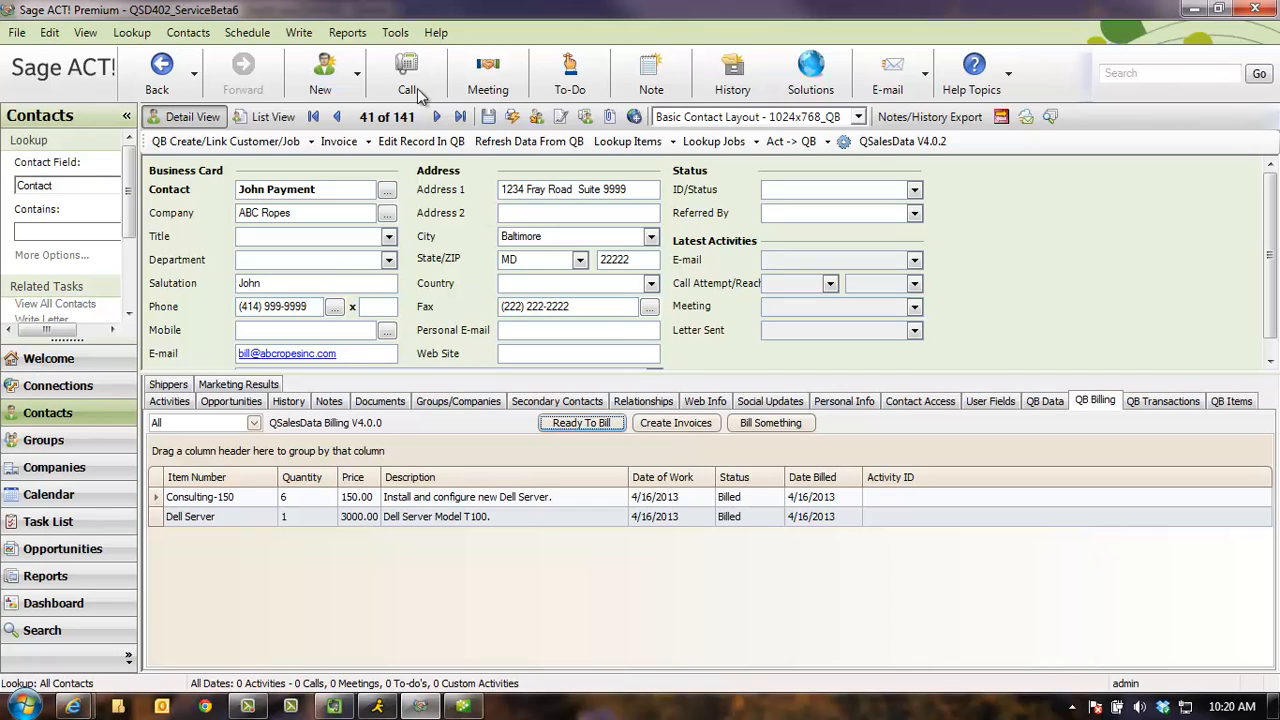
Sync the QuickBooks items through QSalesData Import, clearing the product list before syncing, and close the import window.
click(383, 36)
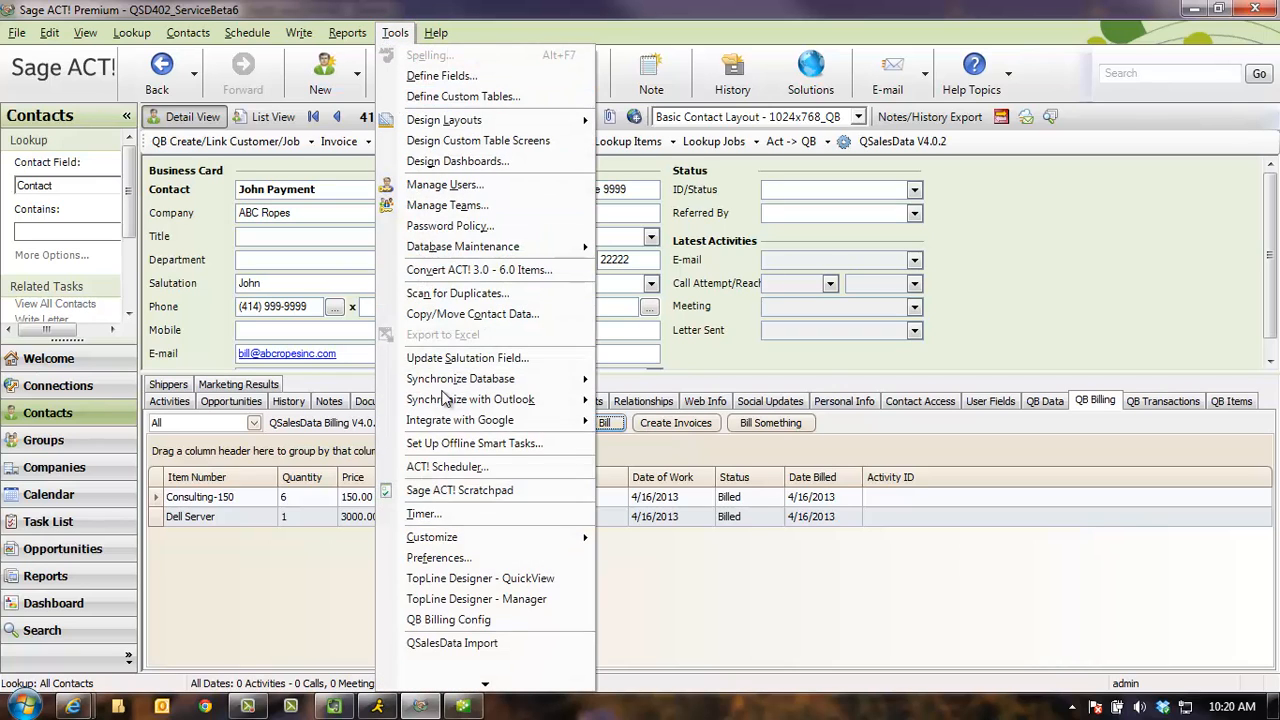
click(517, 645)
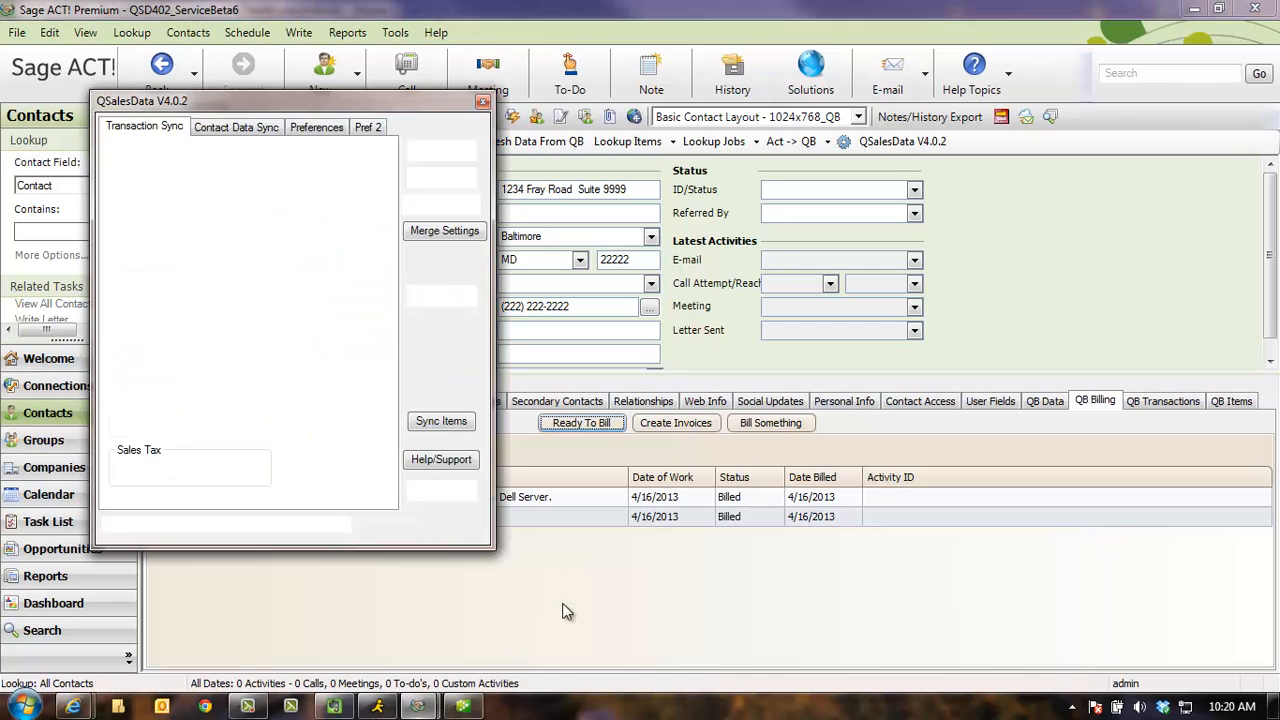
click(432, 420)
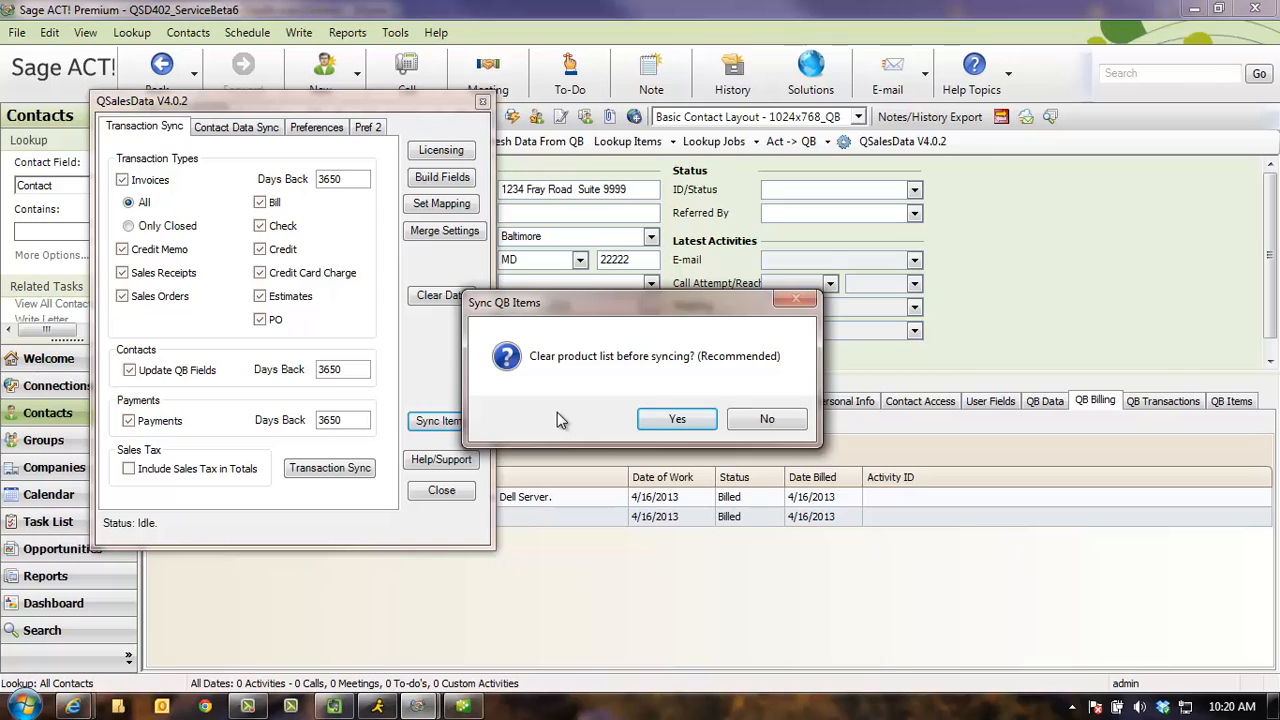
click(665, 421)
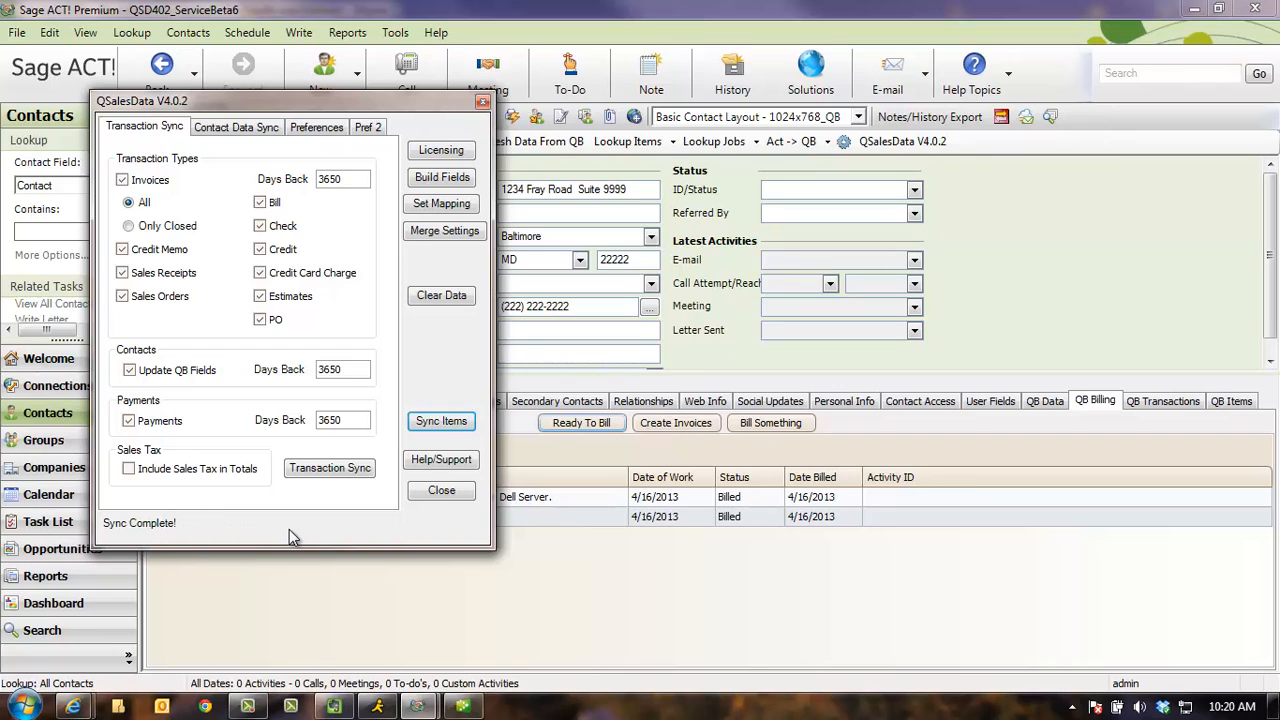
click(441, 490)
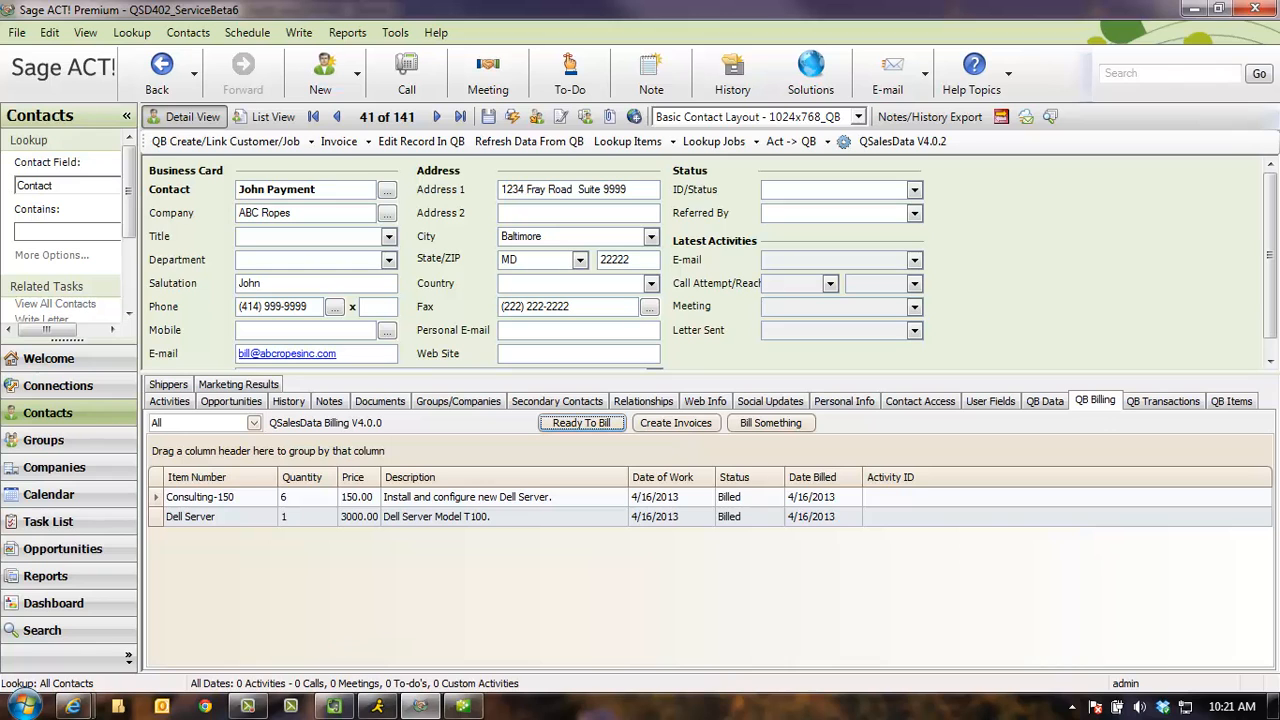
Switch to QuickBooks to view the Item List, and return to ACT!
click(458, 703)
click(378, 29)
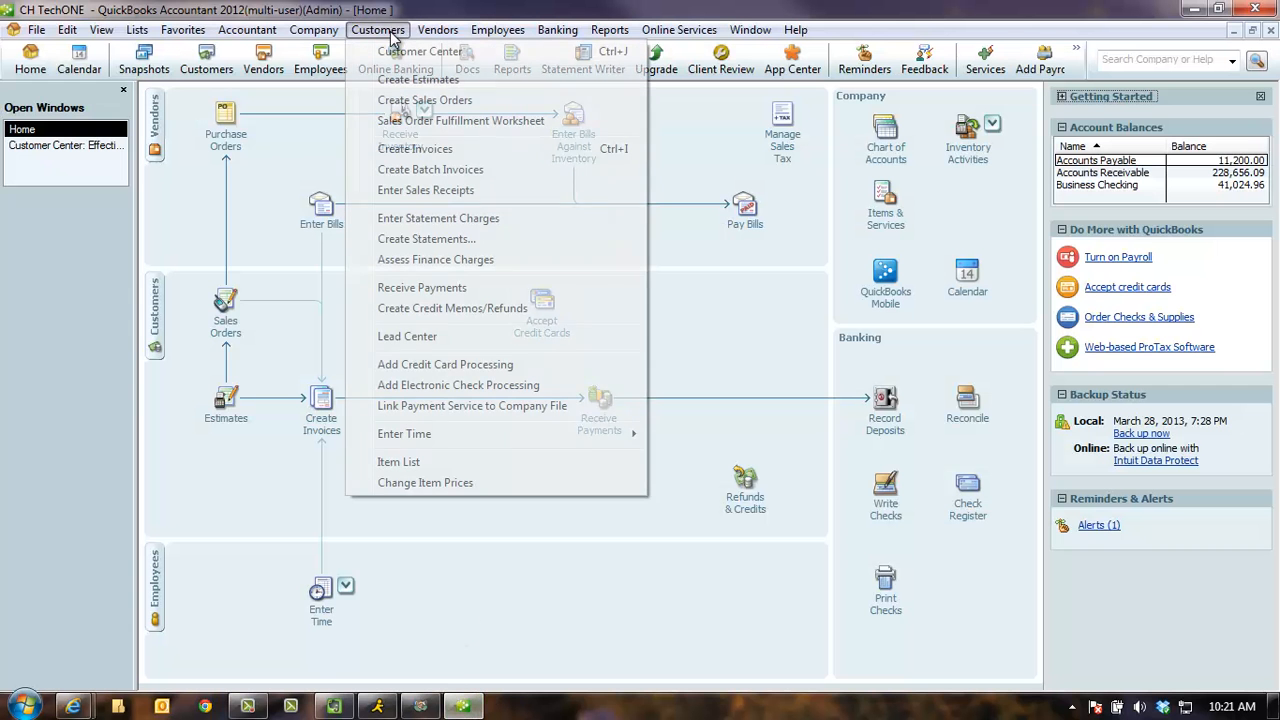
click(398, 462)
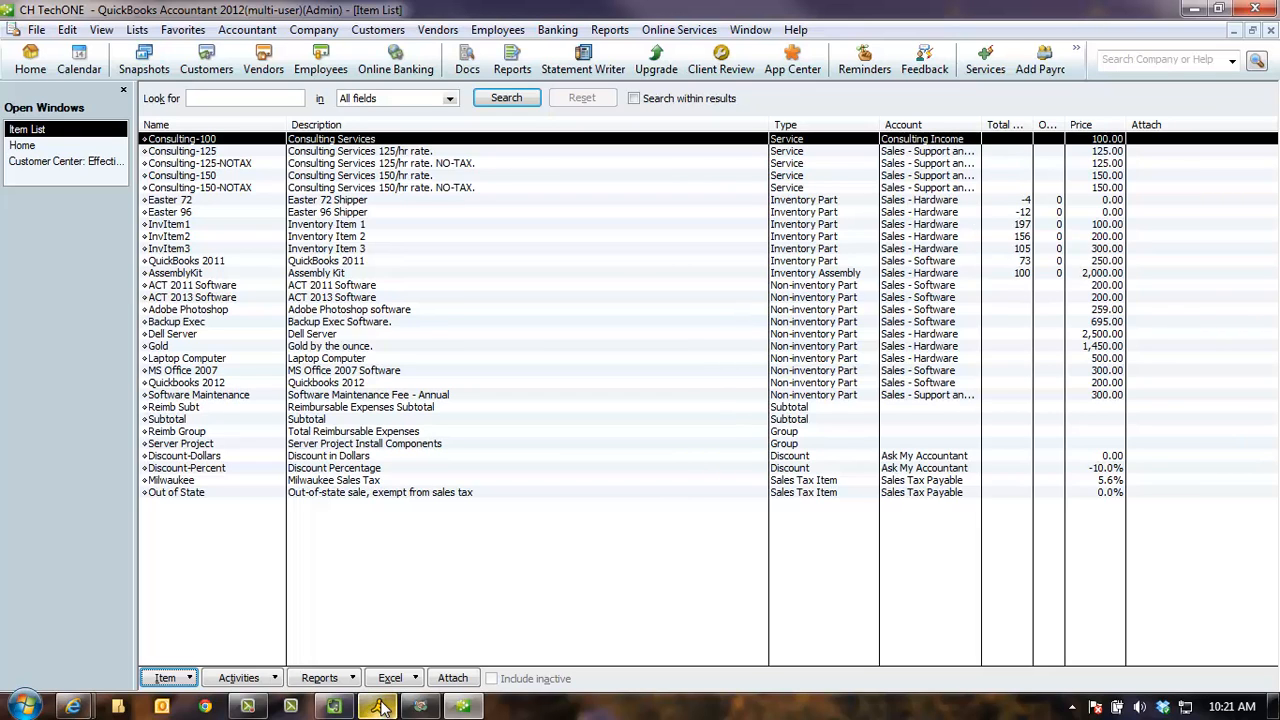
click(423, 707)
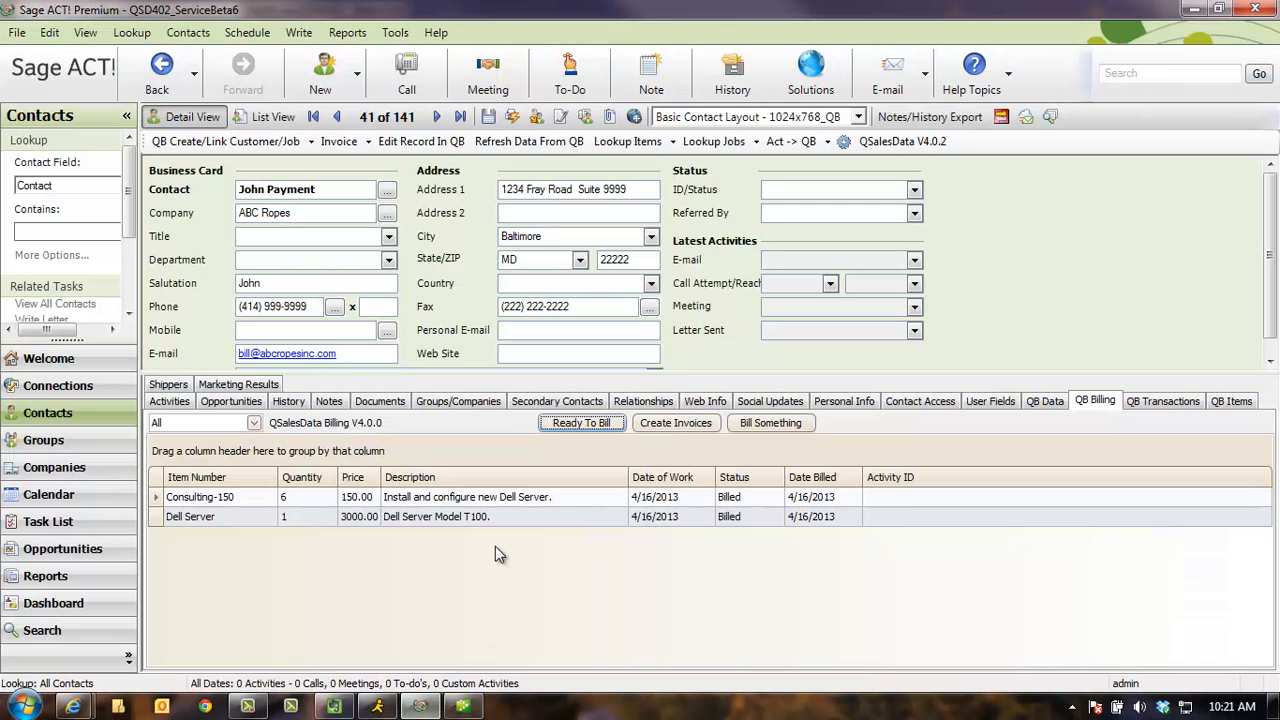
Build the fields needed for QSalesData Billing from QB Billing Config, and close the configuration.
click(403, 33)
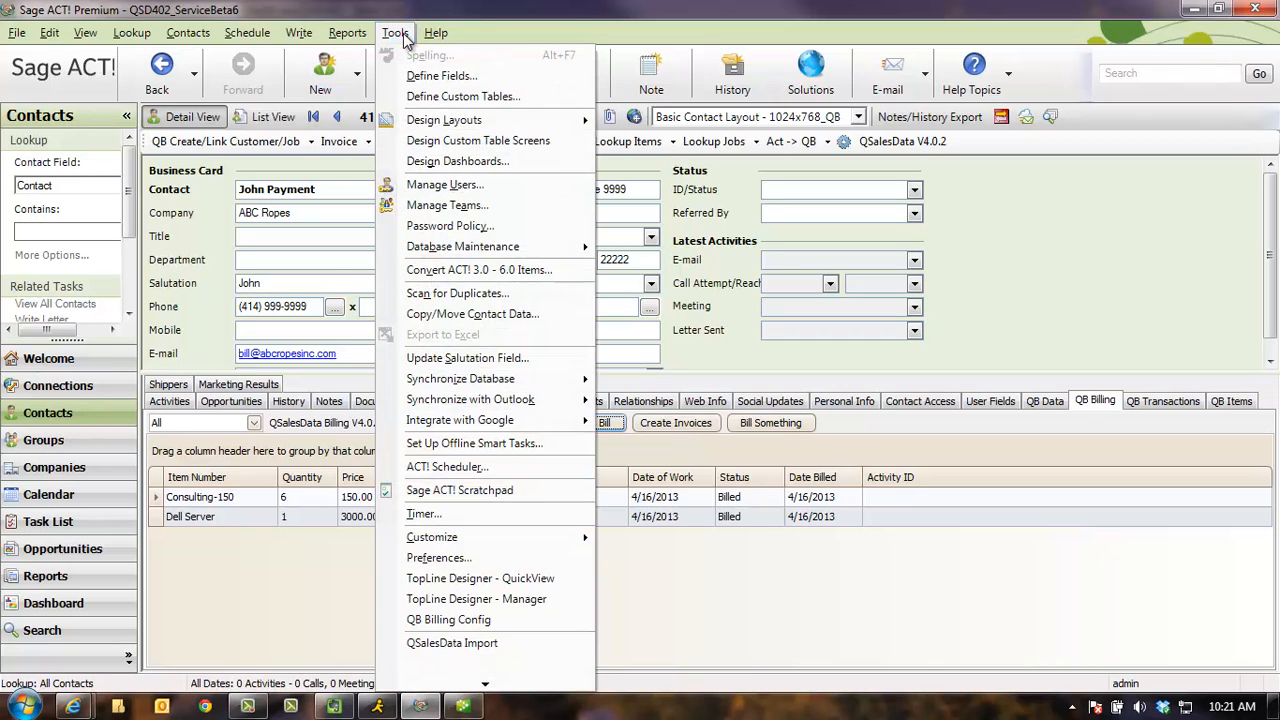
click(470, 622)
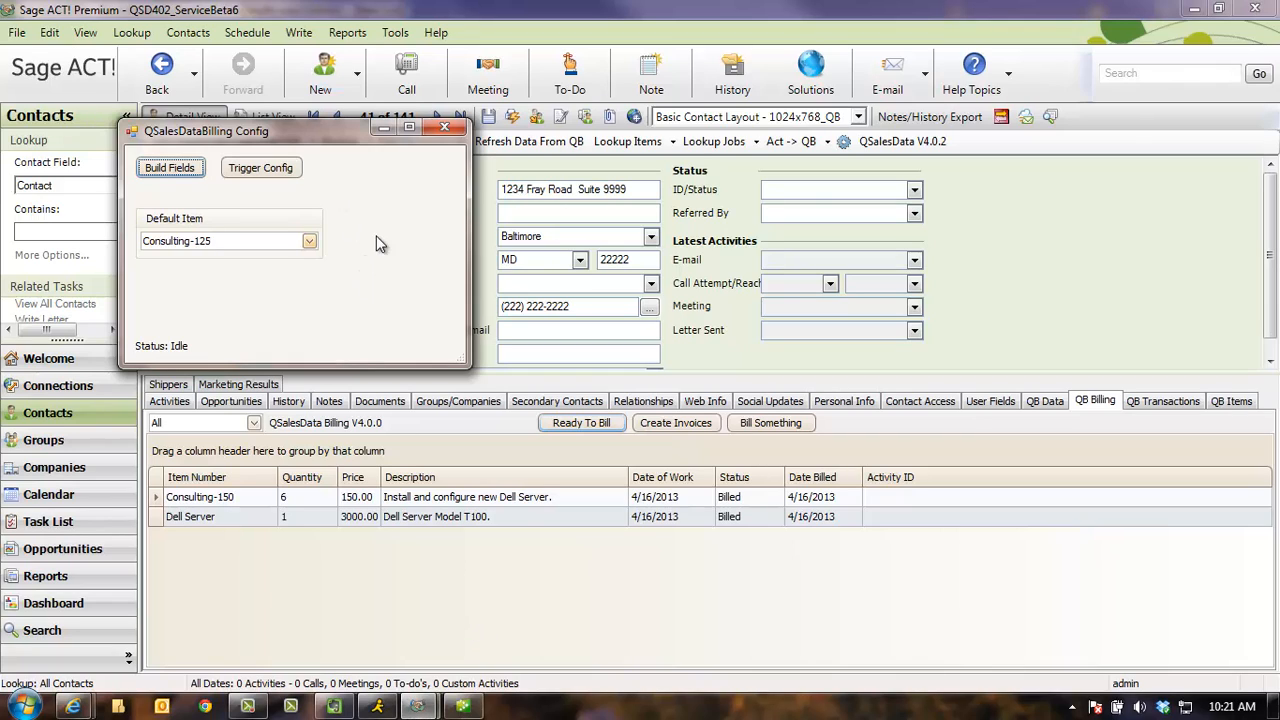
click(166, 167)
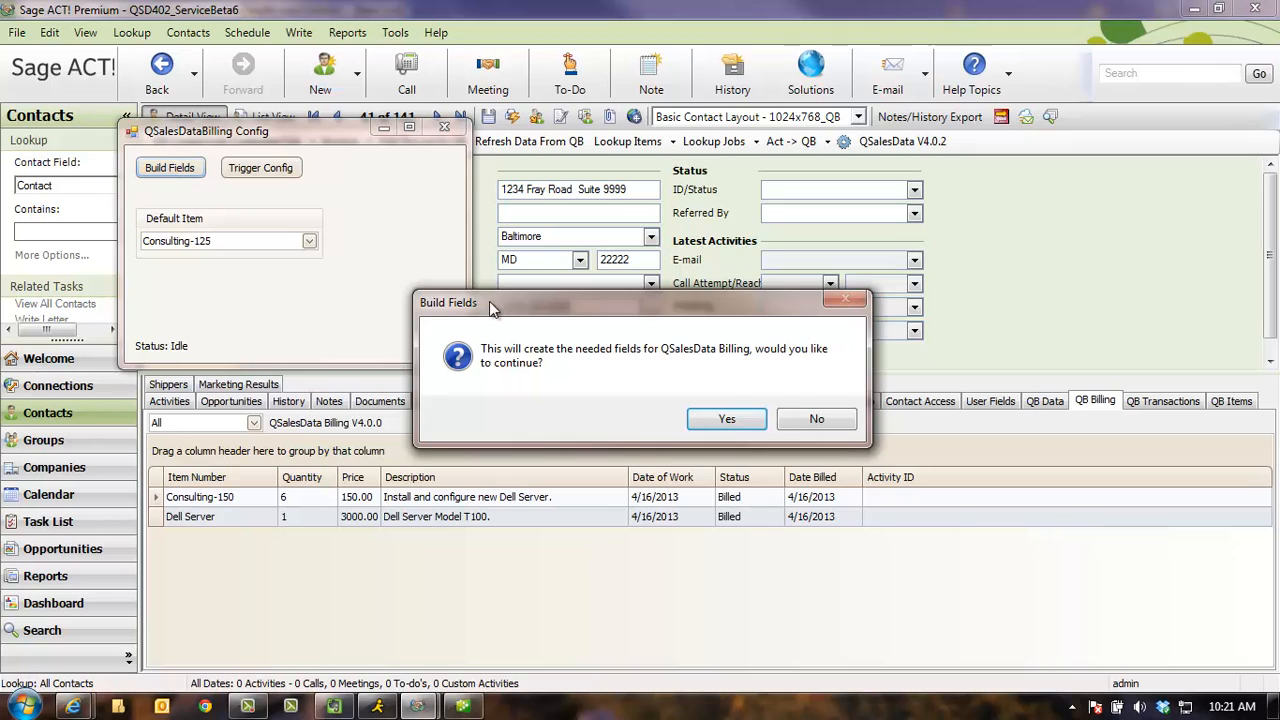
click(716, 421)
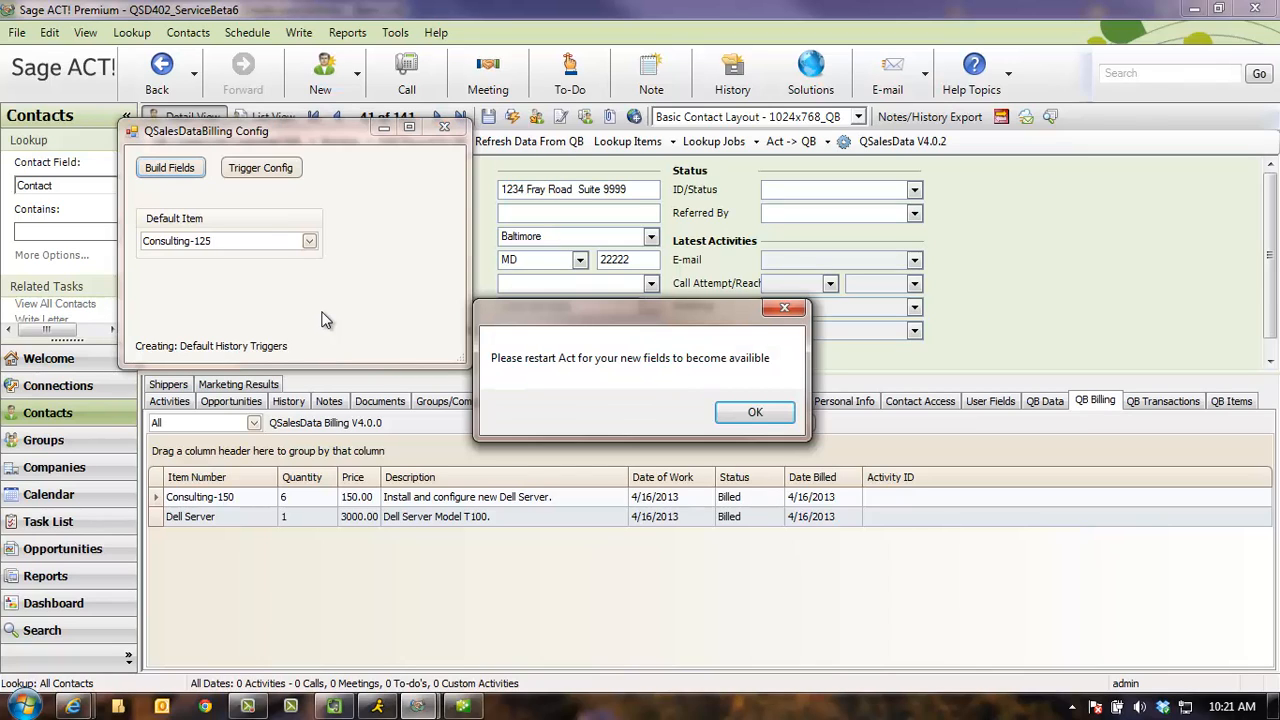
click(752, 416)
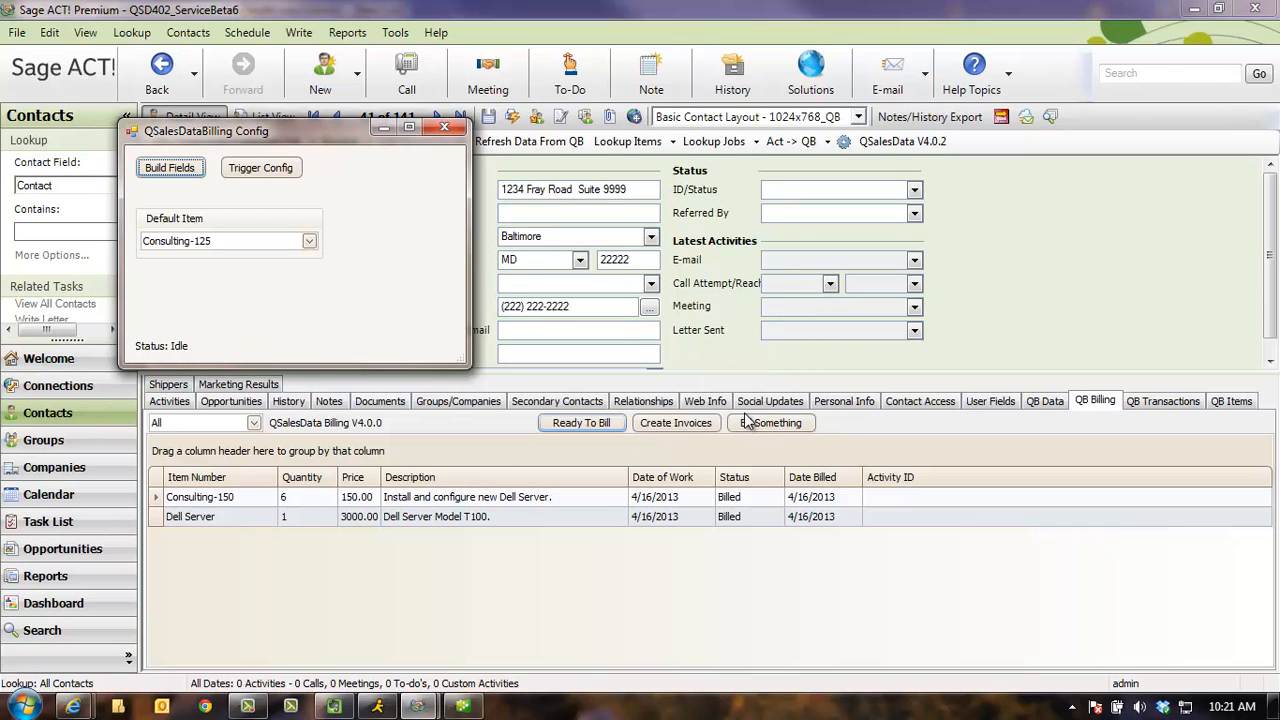
click(446, 129)
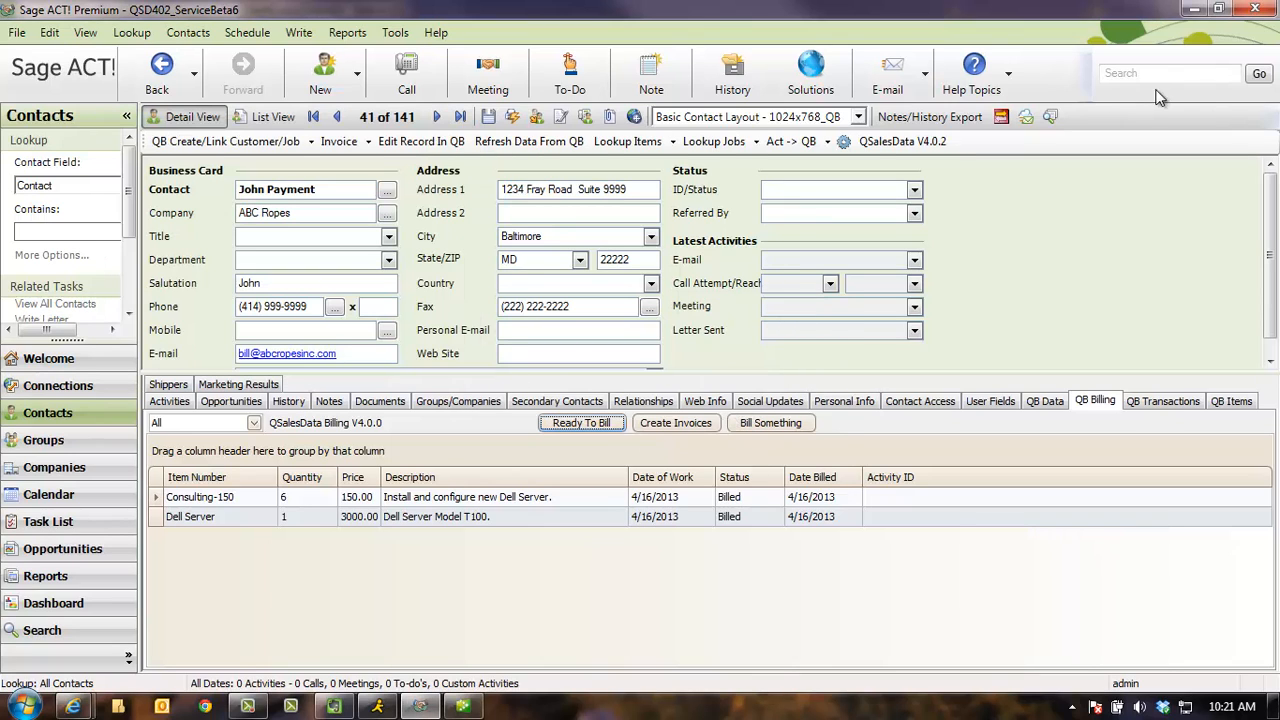
Restart ACT! to make the new billing fields available.
click(1250, 12)
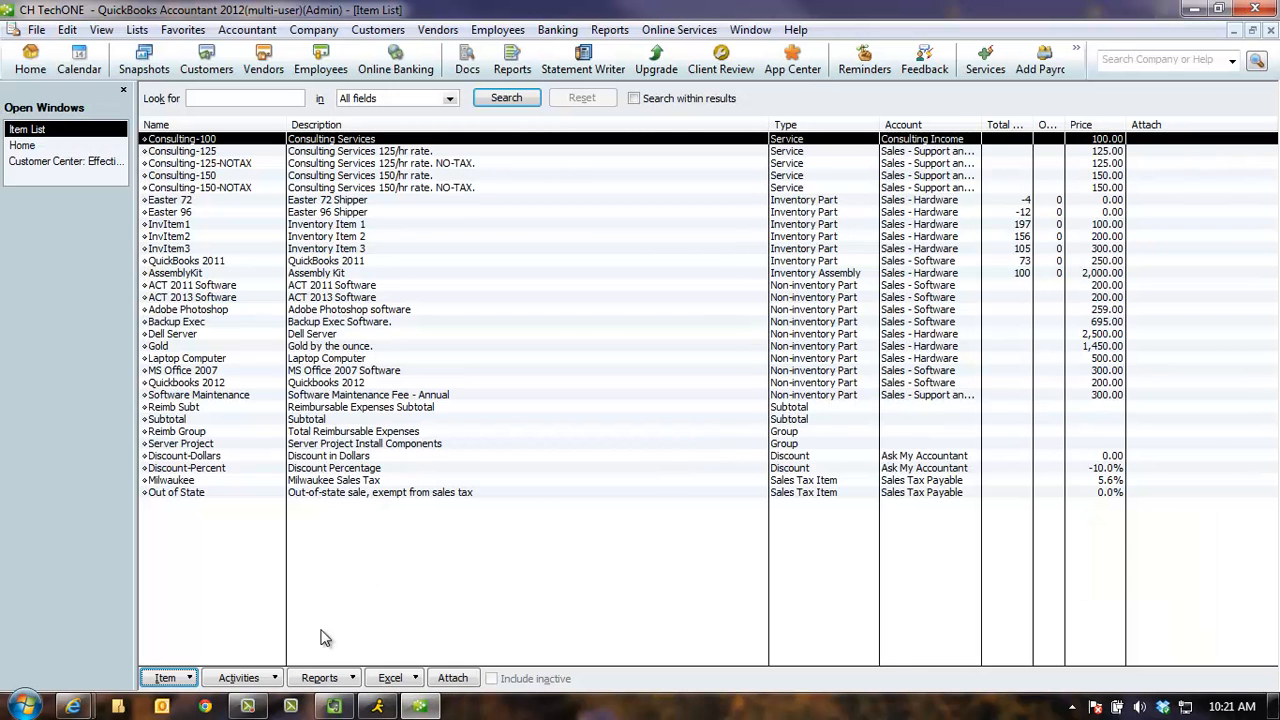
click(33, 708)
click(101, 237)
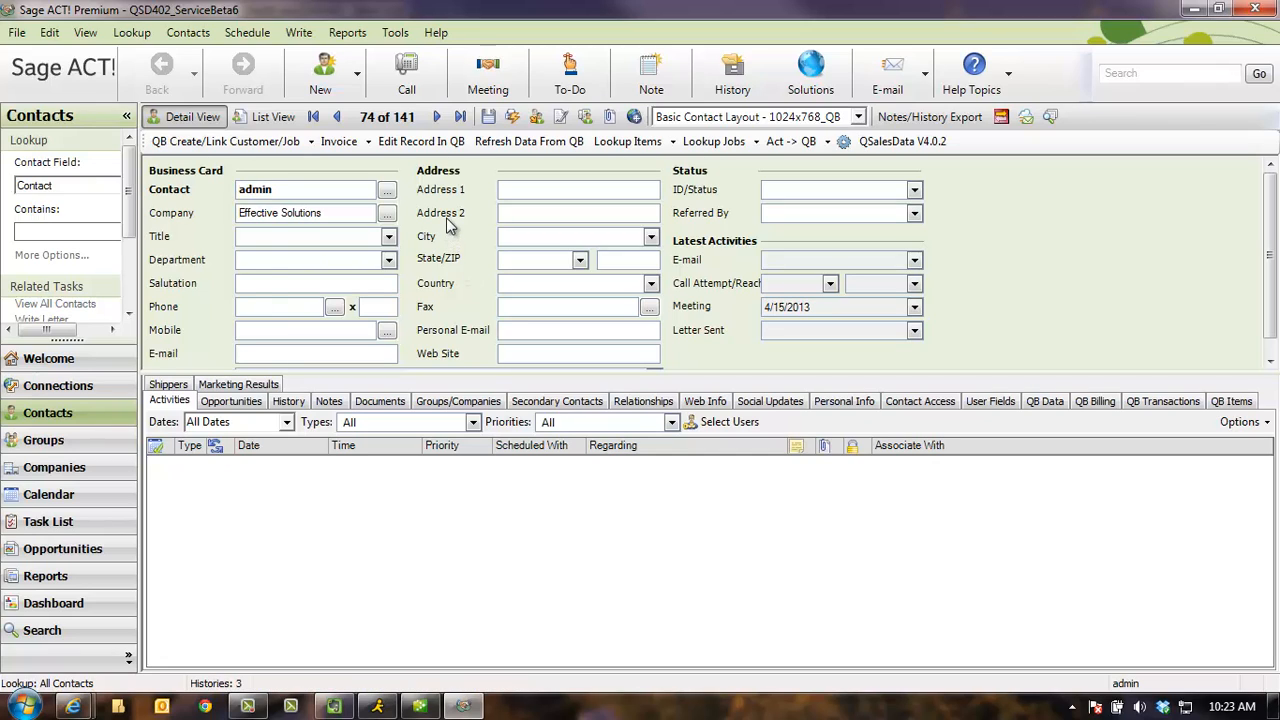
Set the default item in QB Billing Config to Consulting-150.
click(394, 32)
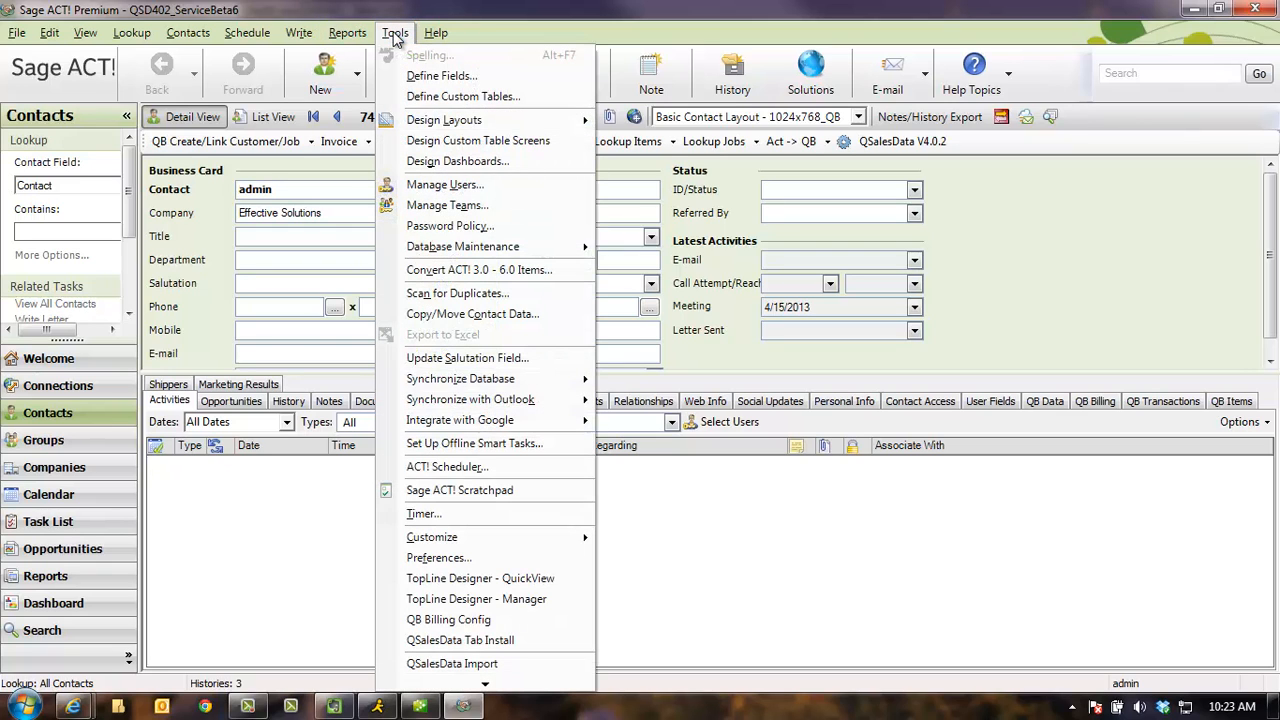
click(533, 624)
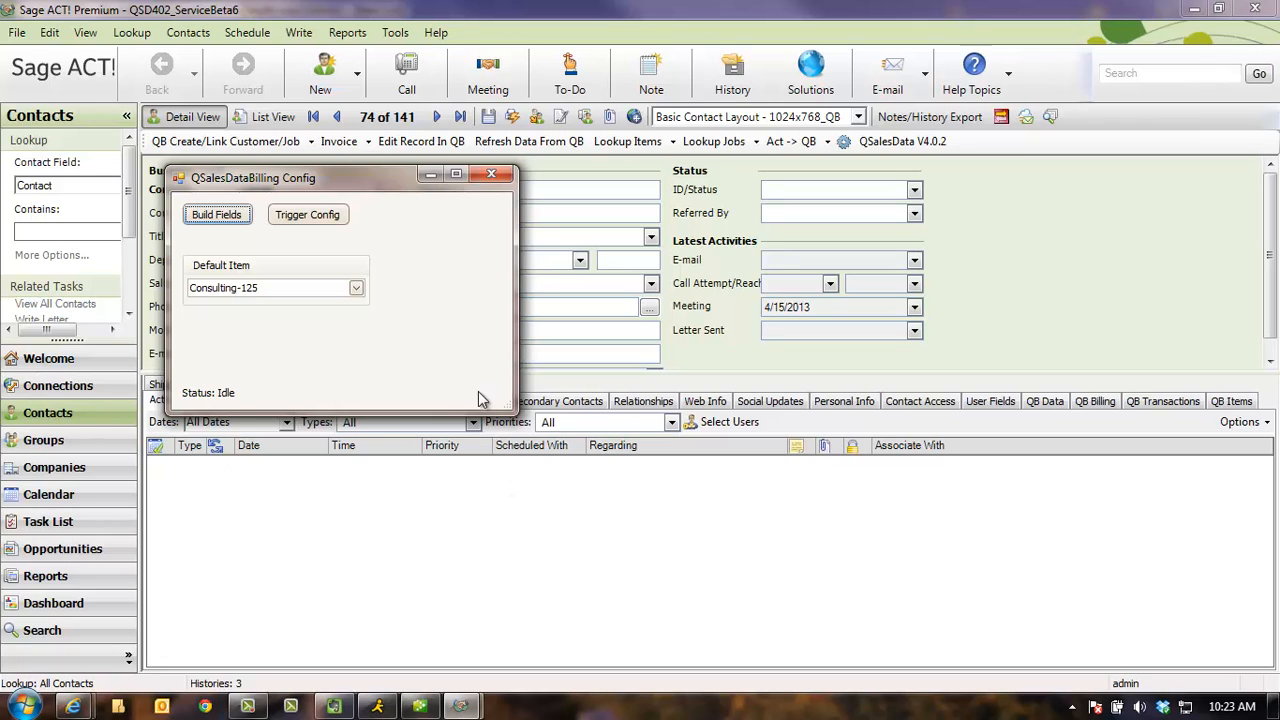
click(356, 288)
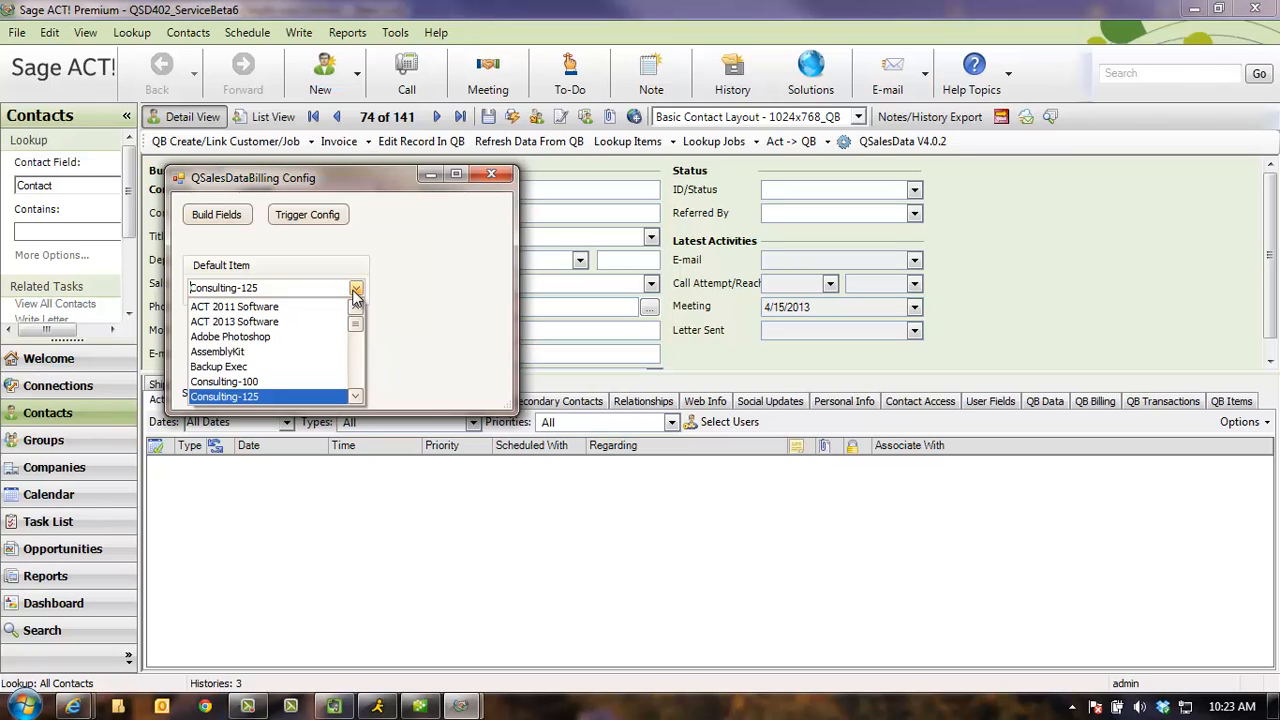
click(355, 397)
click(355, 397)
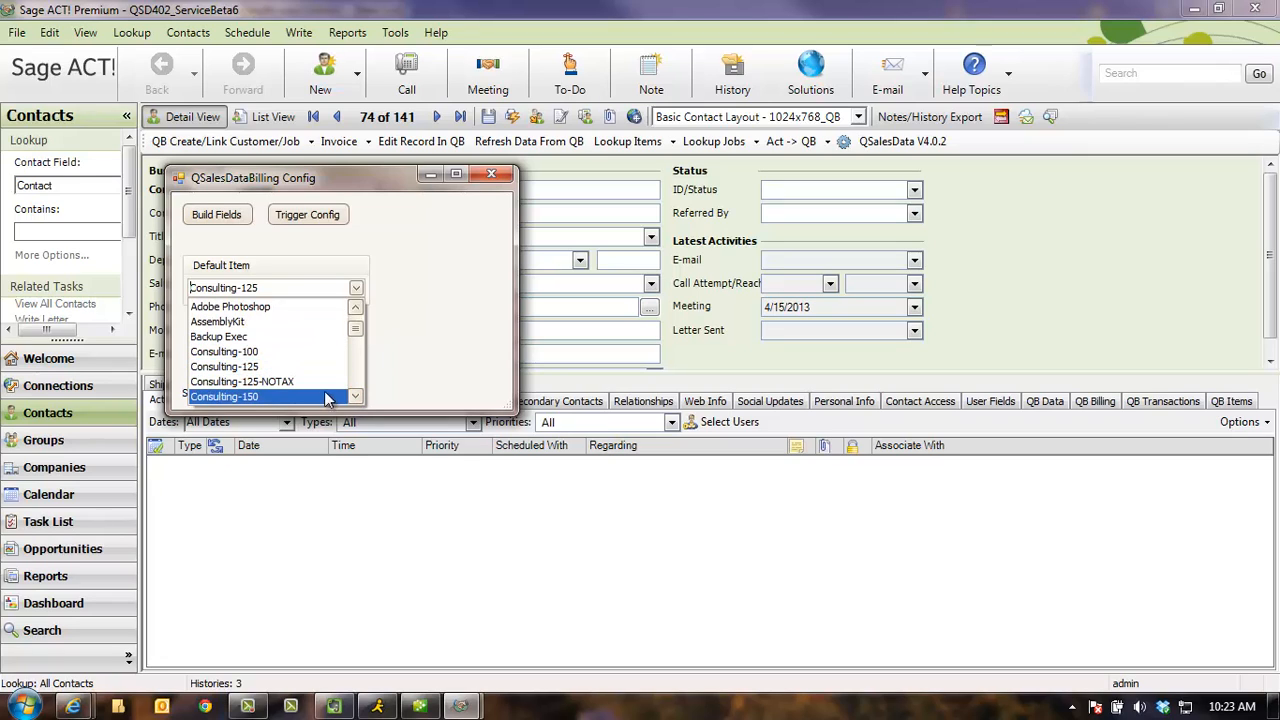
click(274, 397)
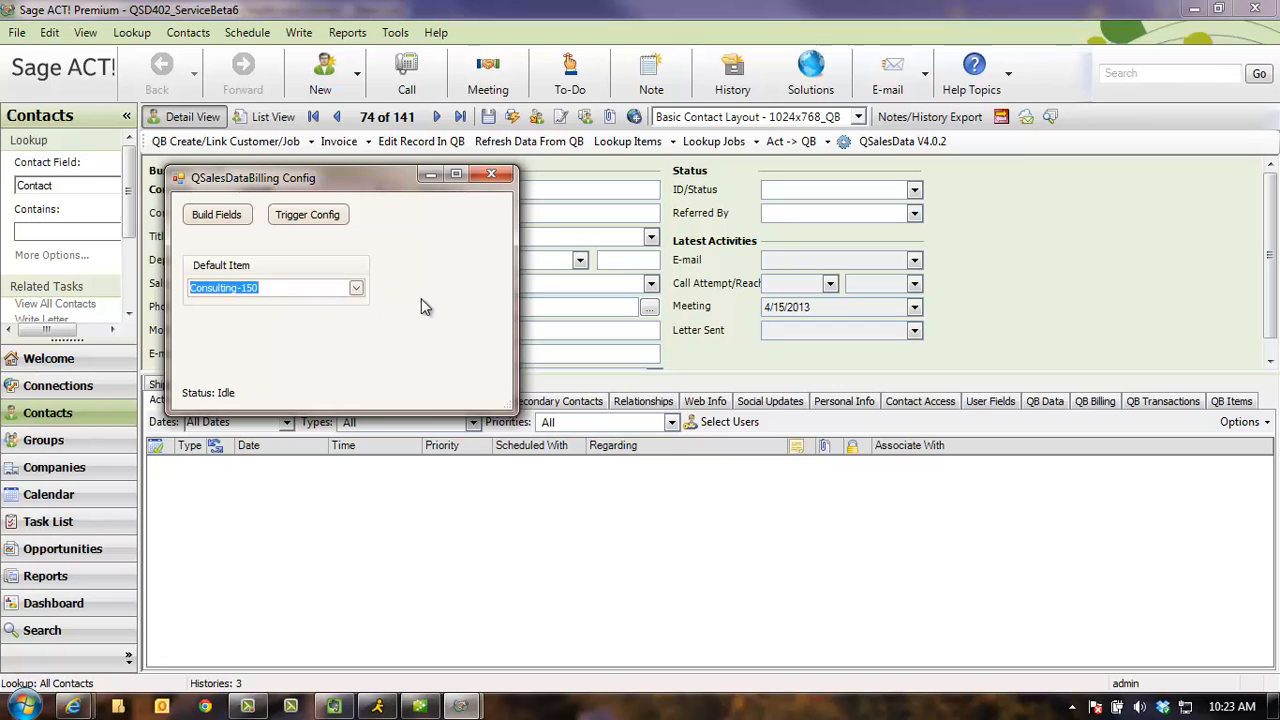
Review the billing history triggers, accept Billing Completed and Meeting Held as assigned histories, and close the billing configuration.
click(324, 218)
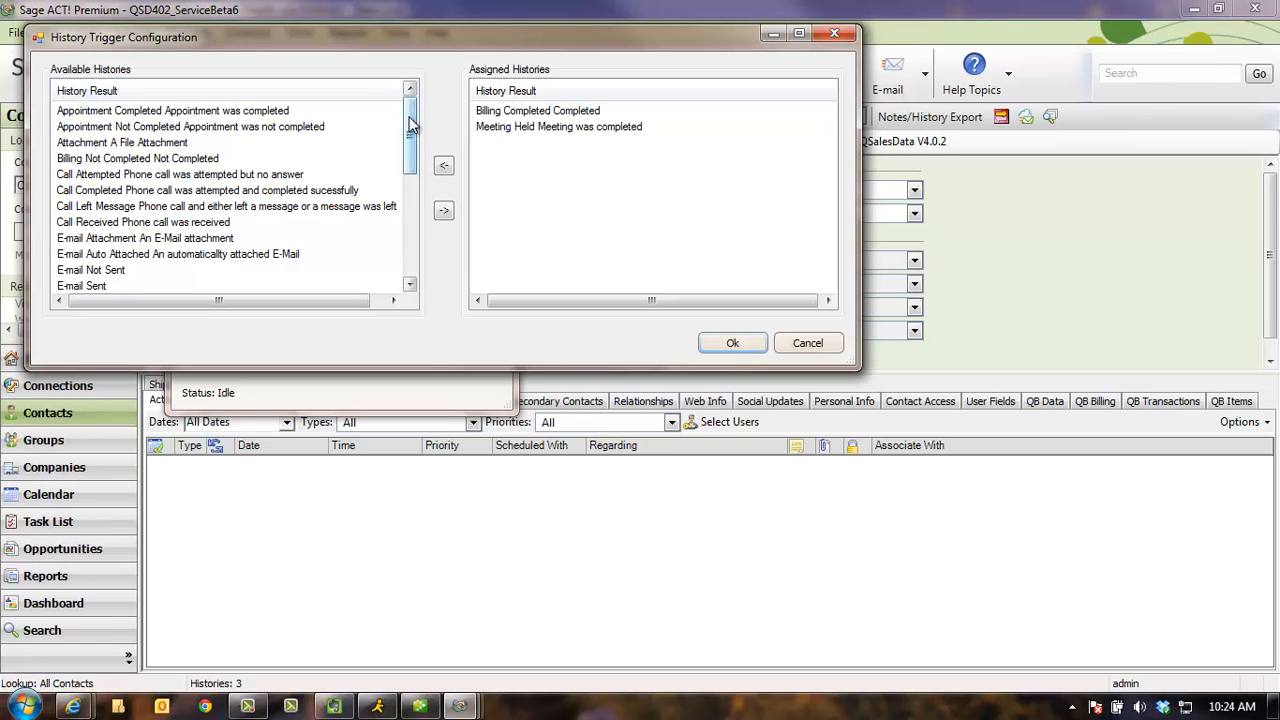
drag(410, 124, 447, 133)
click(553, 112)
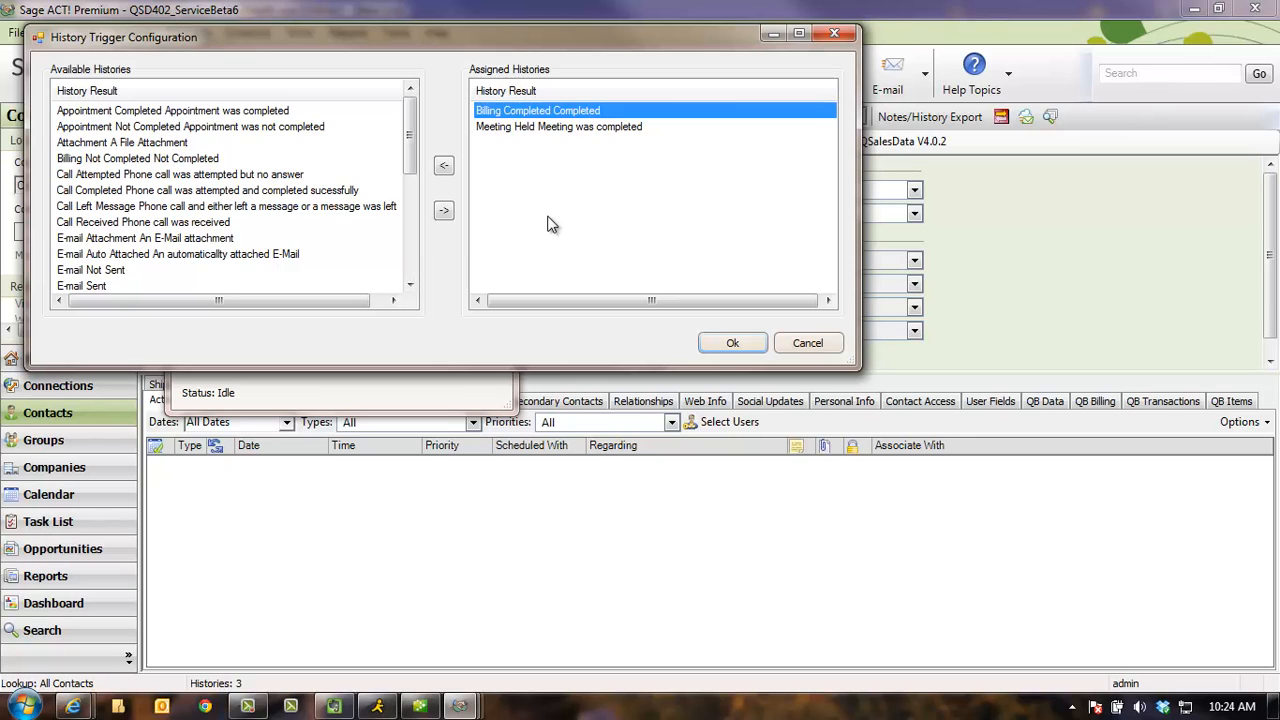
click(732, 343)
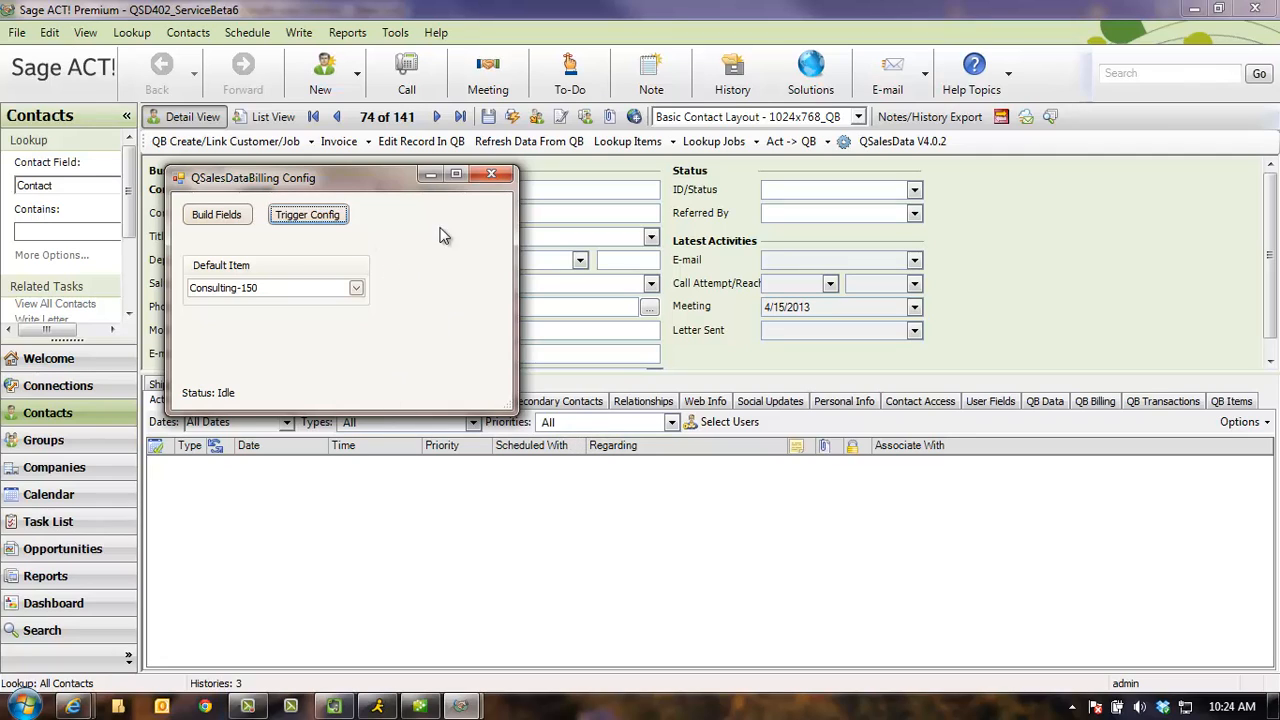
click(492, 176)
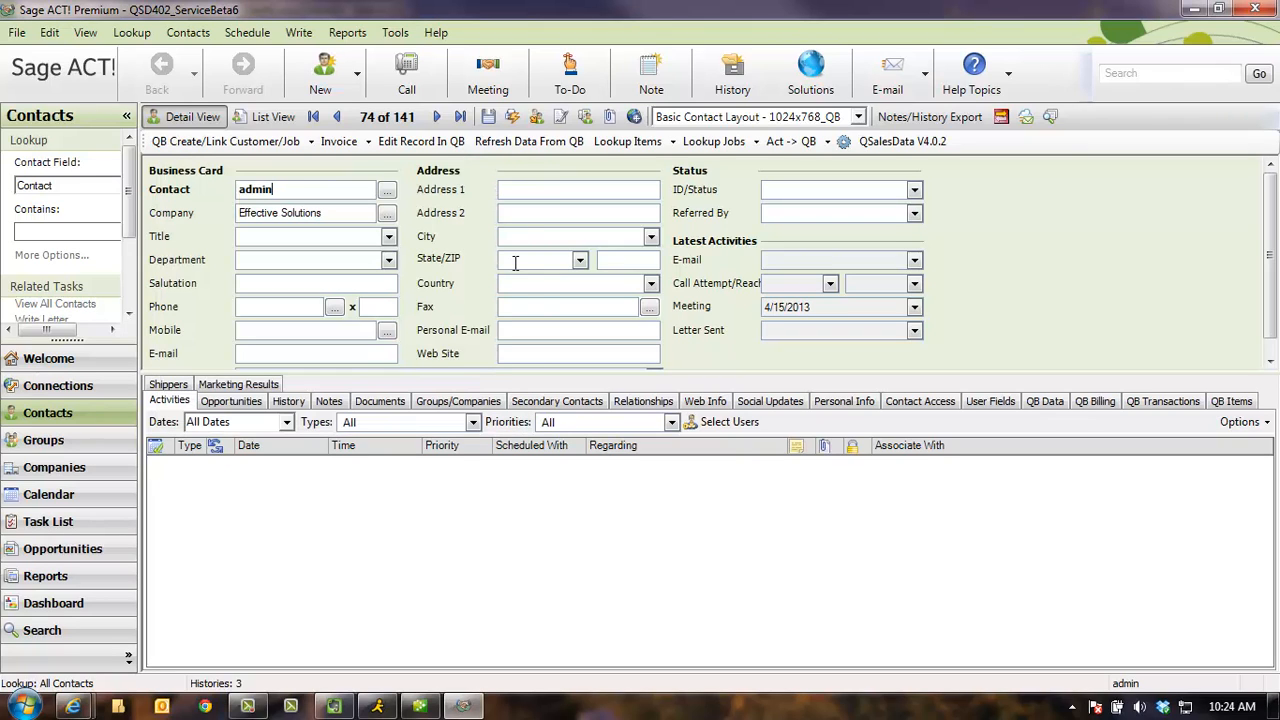